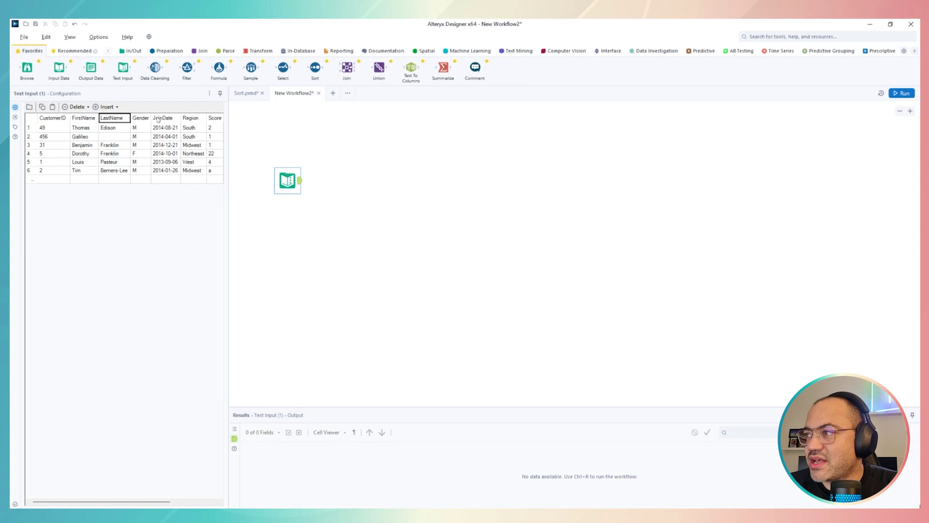
Step: Widen the Text Input configuration panel until the columns through Score are fully visible
click(148, 119)
key(Tab)
key(Tab)
key(Tab)
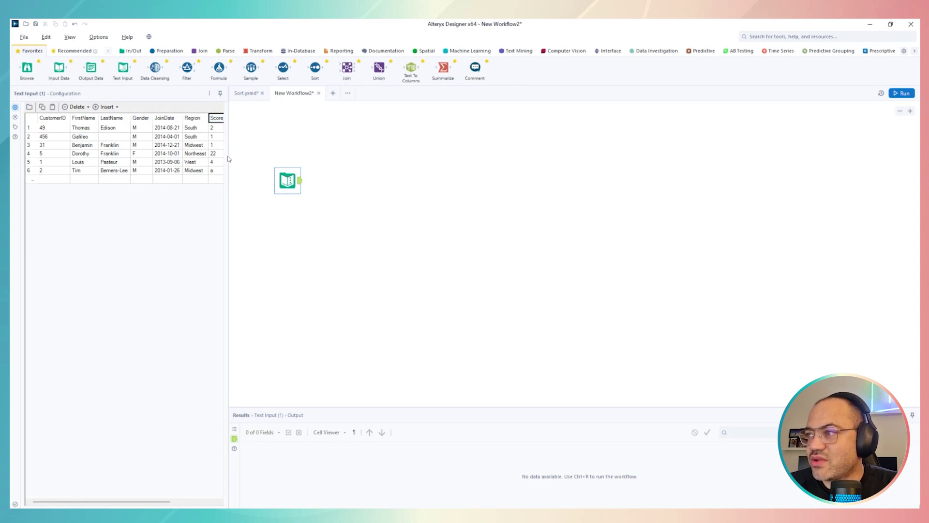
drag(229, 157, 277, 157)
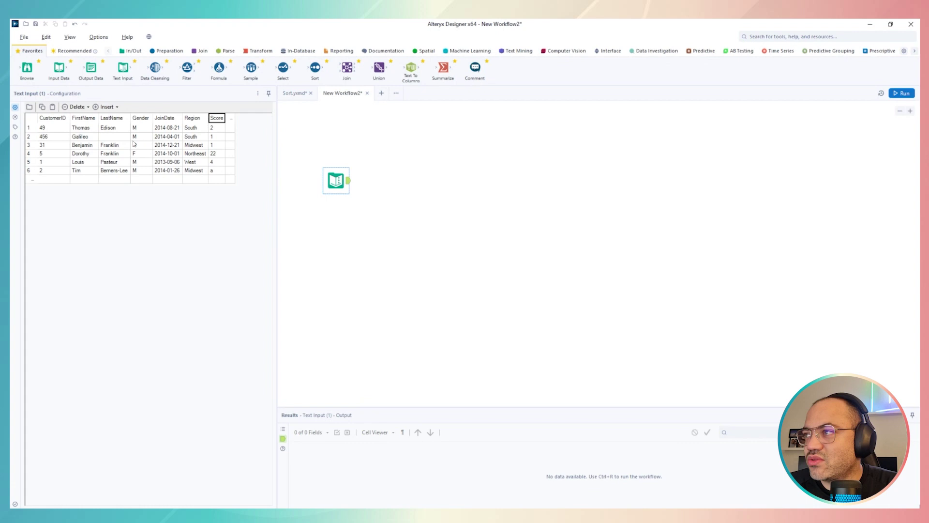
Step: Add a Sort tool connected after the Text Input and pick CustomerID as its first sort field
click(181, 52)
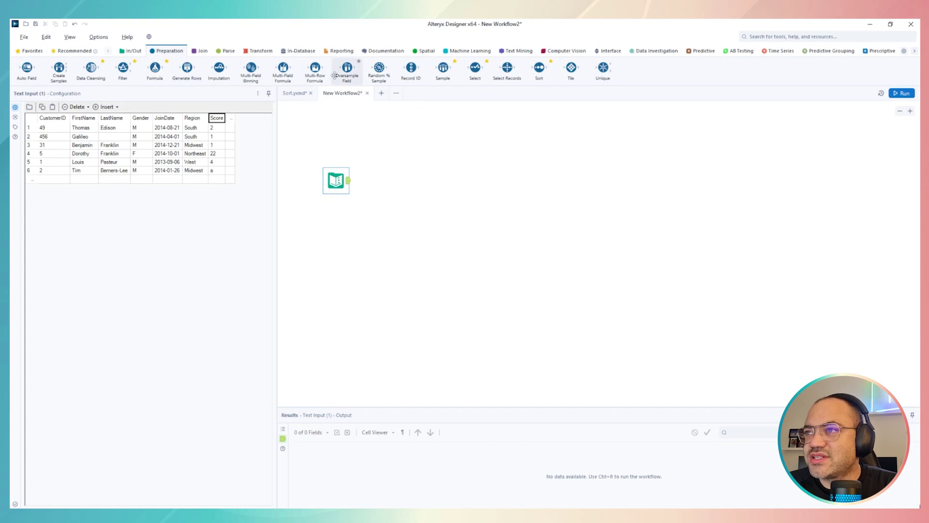
drag(539, 68, 397, 191)
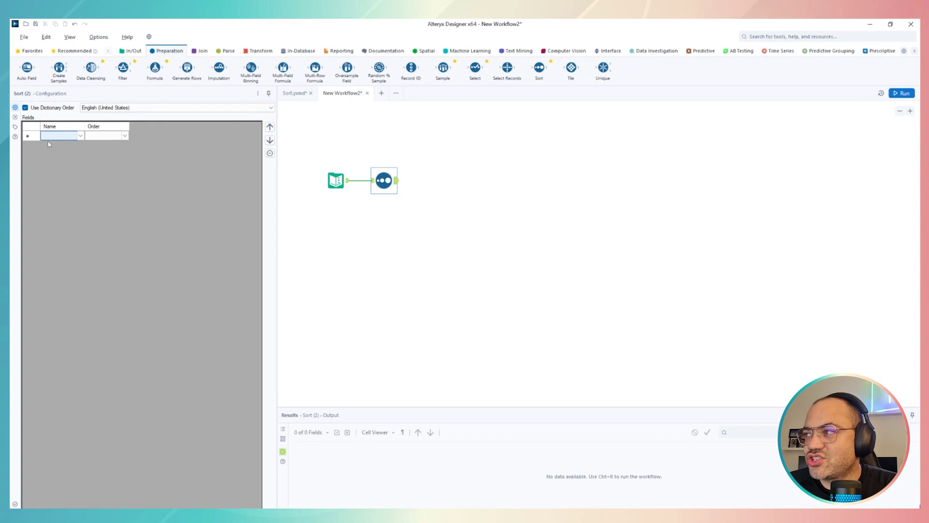
click(80, 137)
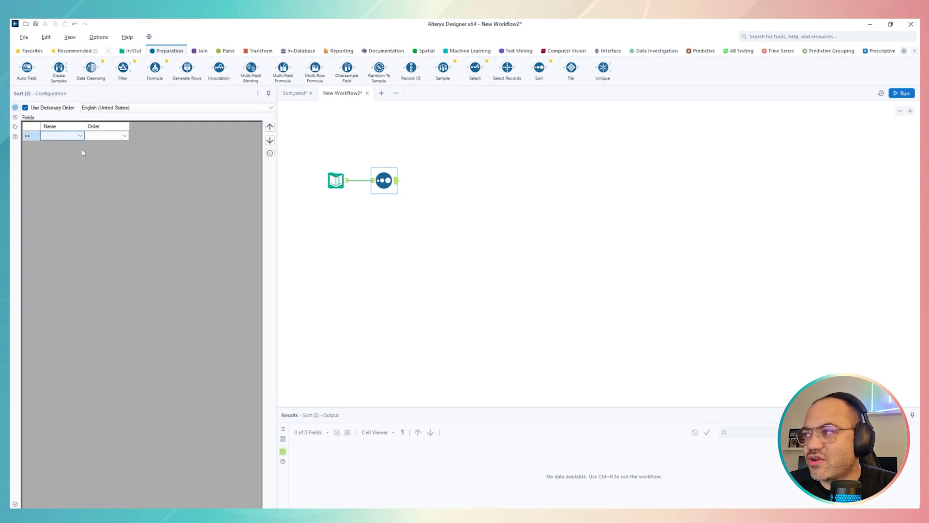
click(80, 136)
click(74, 144)
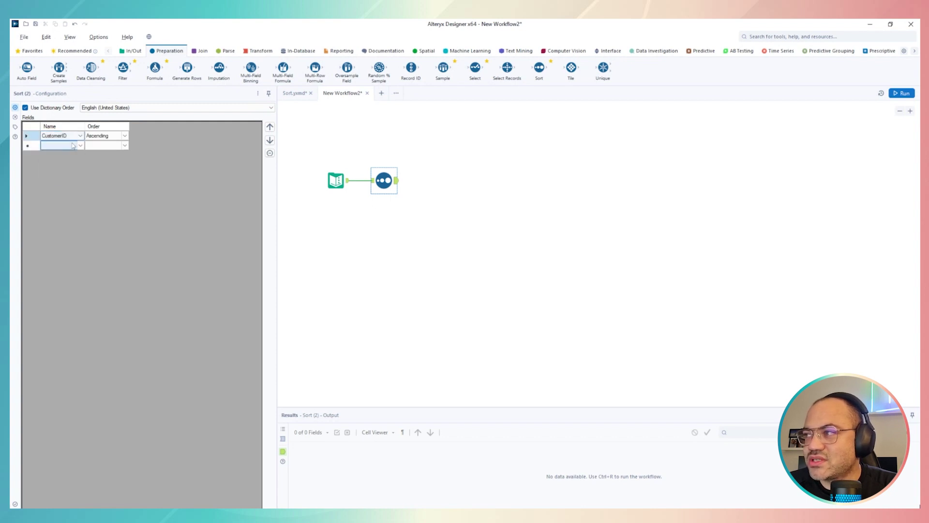
Step: Keep CustomerID in Ascending order and run the workflow
click(125, 137)
click(125, 136)
click(101, 144)
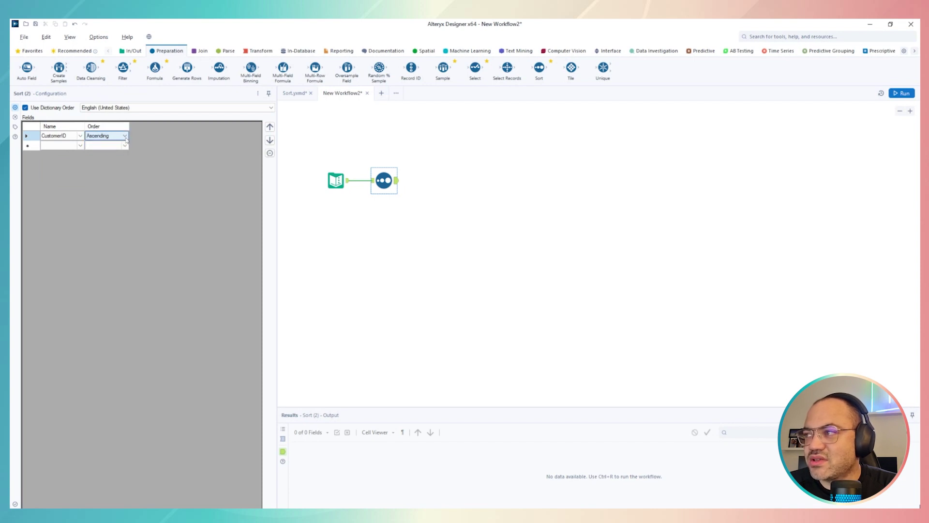
click(901, 93)
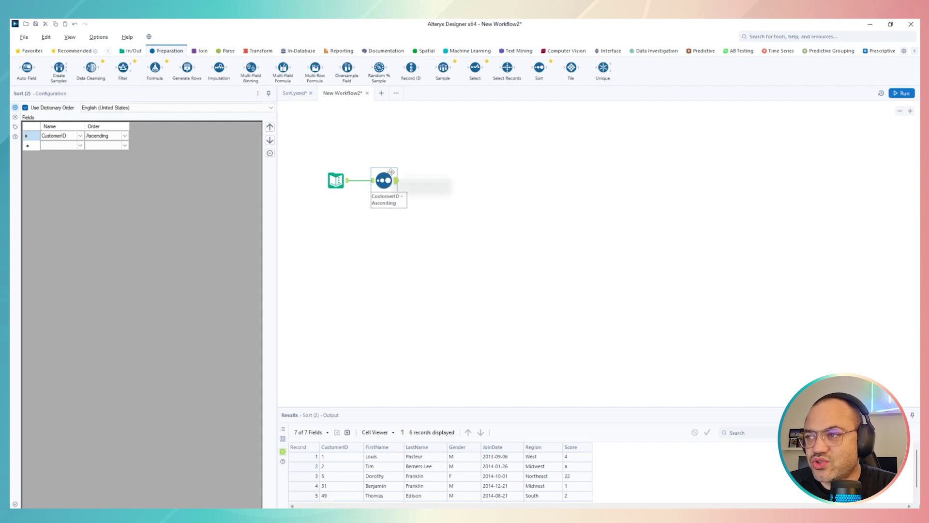
Step: Enlarge the Results pane and compare the Sort's input records with its CustomerID-ordered output
click(283, 439)
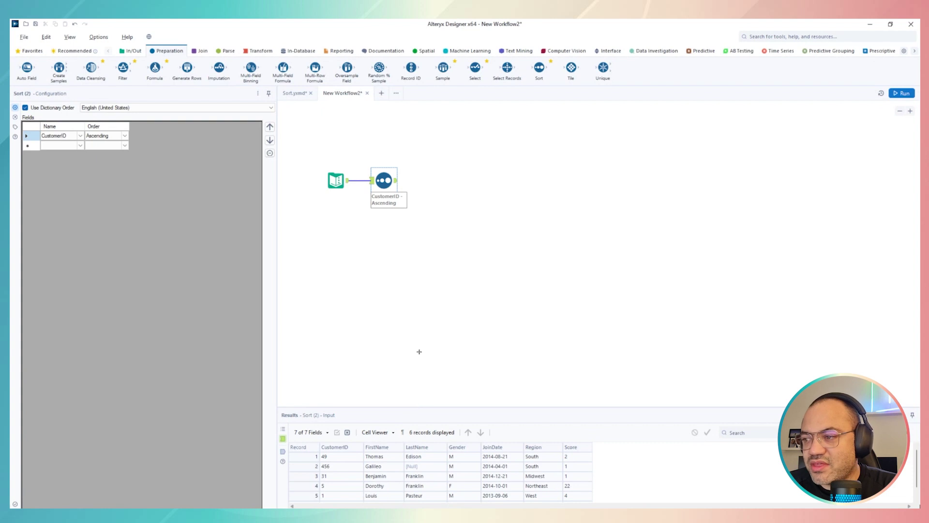
drag(419, 352, 432, 269)
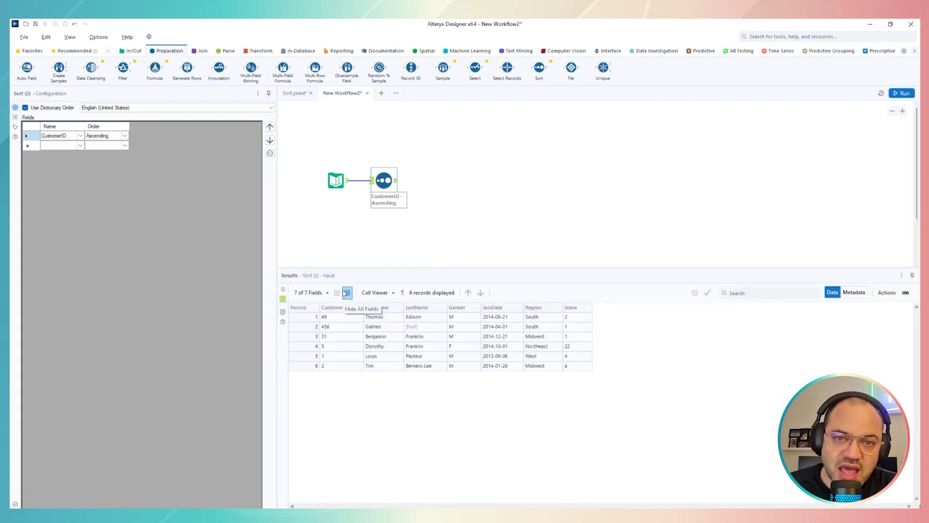
click(283, 312)
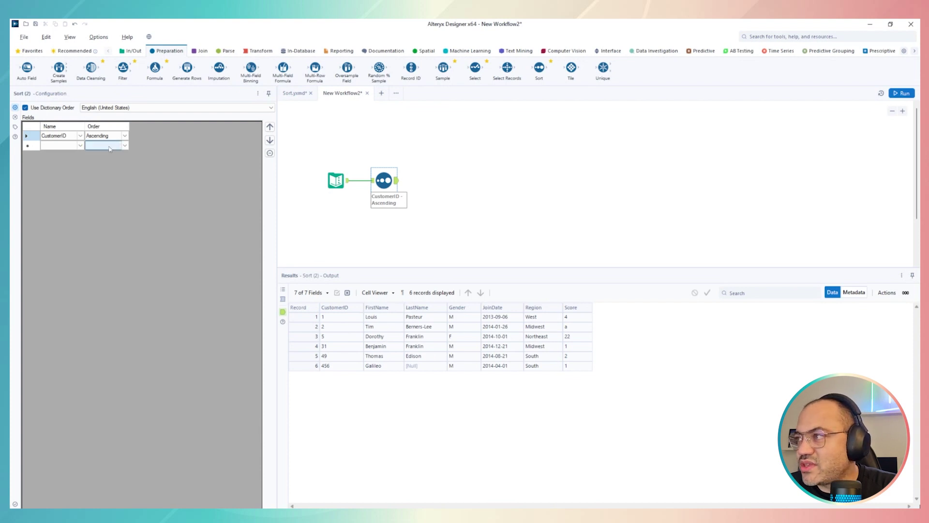
Step: Change the sort keys to FirstName then LastName, both ascending, and rerun the workflow
click(80, 136)
click(80, 137)
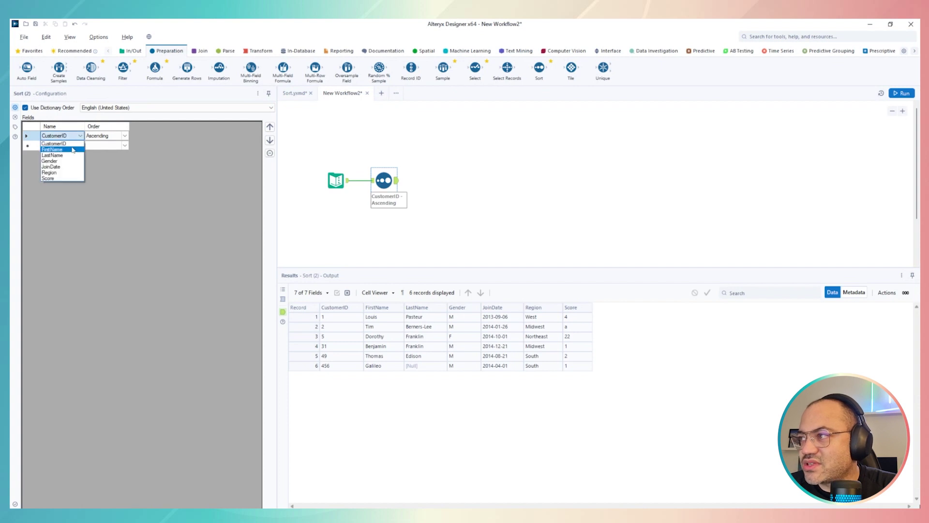
click(53, 149)
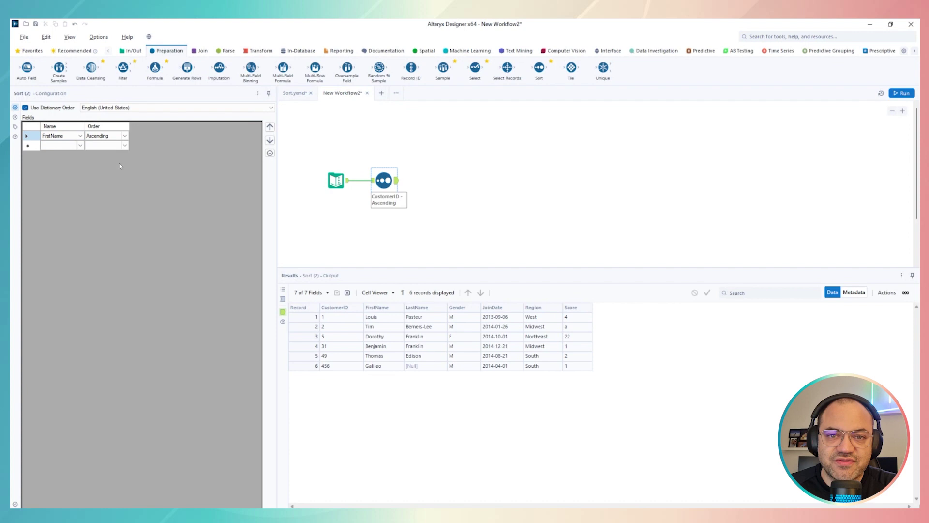
click(80, 145)
click(80, 146)
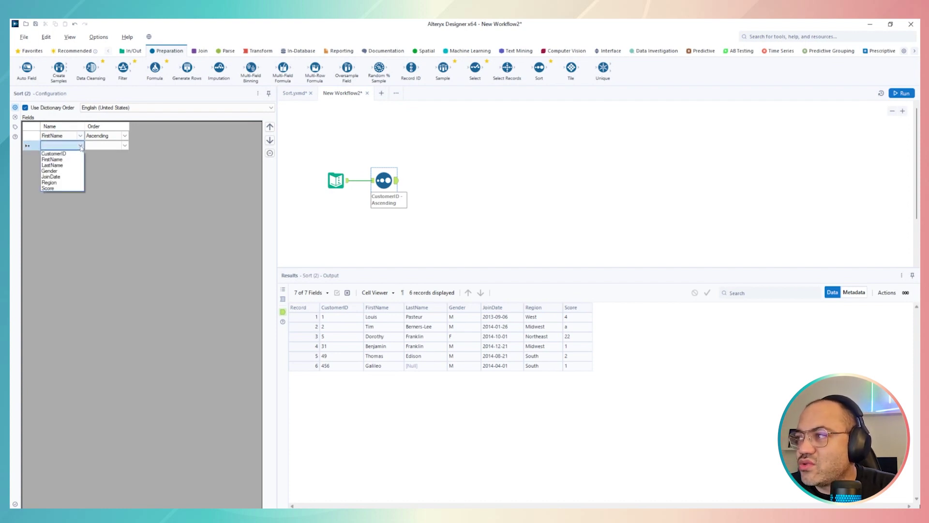
click(71, 165)
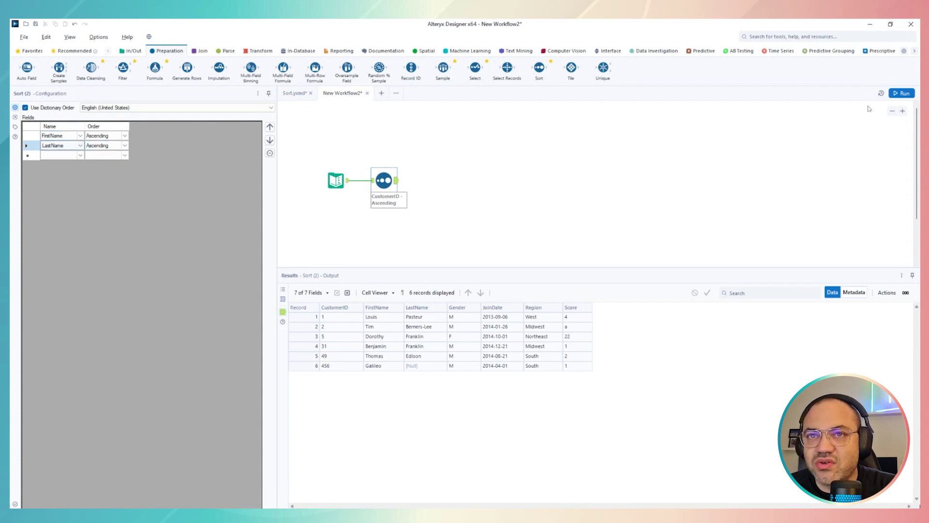
click(898, 95)
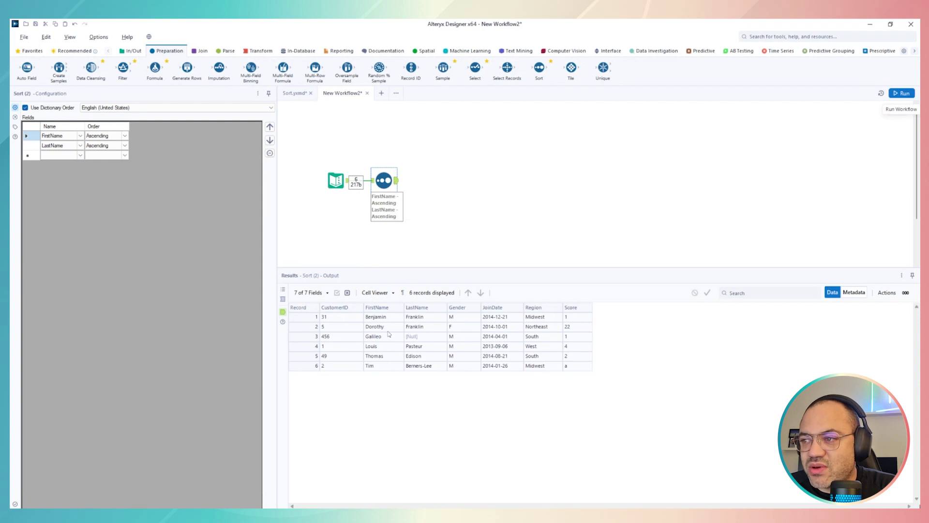
Step: Inspect the output rows, ordered Benjamin, Dorothy, Galileo, Louis, Thomas, Tim
click(389, 324)
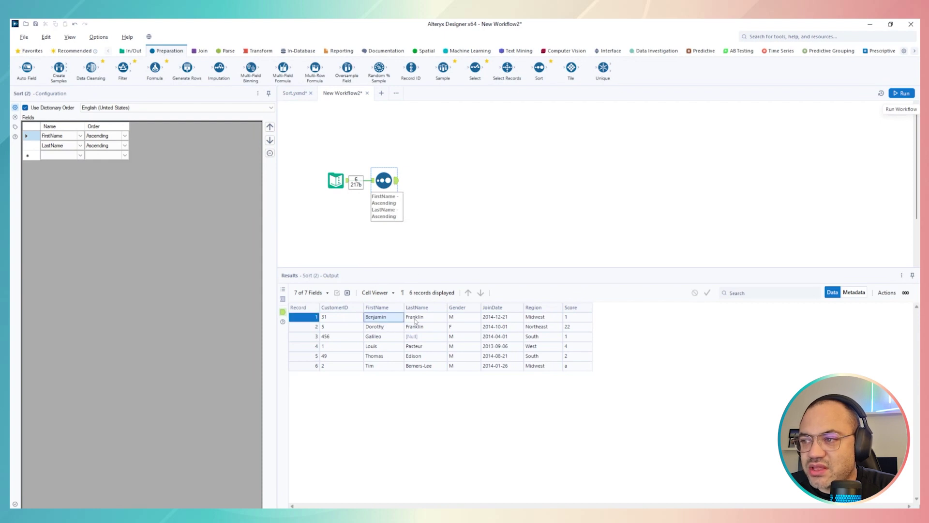
drag(394, 325, 432, 331)
click(392, 339)
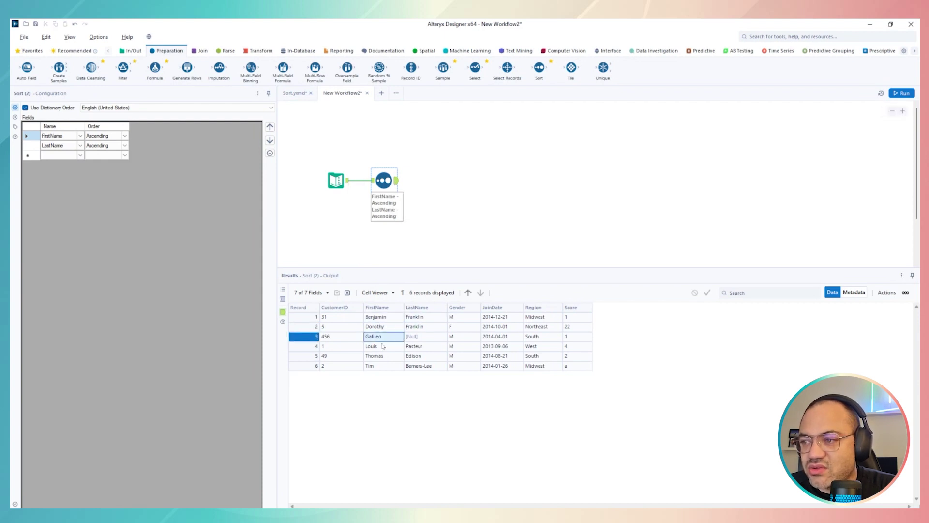
click(382, 346)
click(385, 357)
click(379, 366)
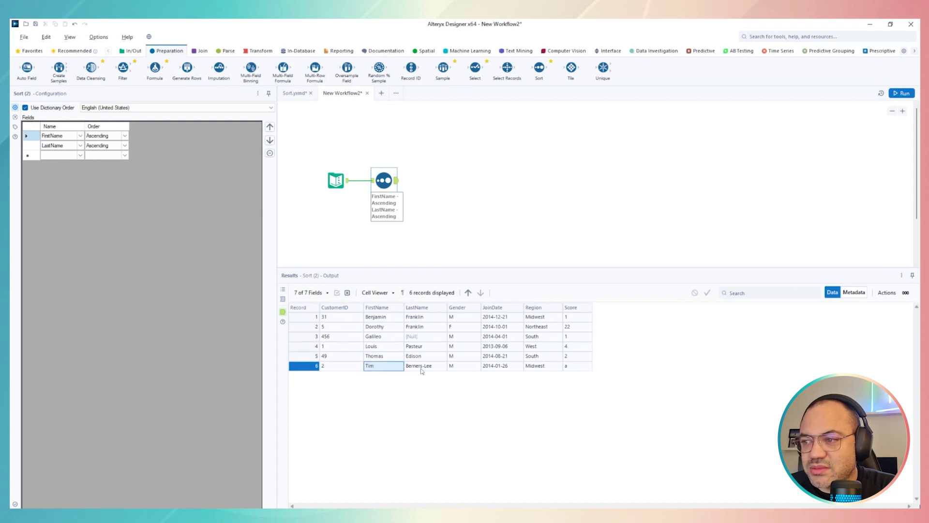
click(421, 368)
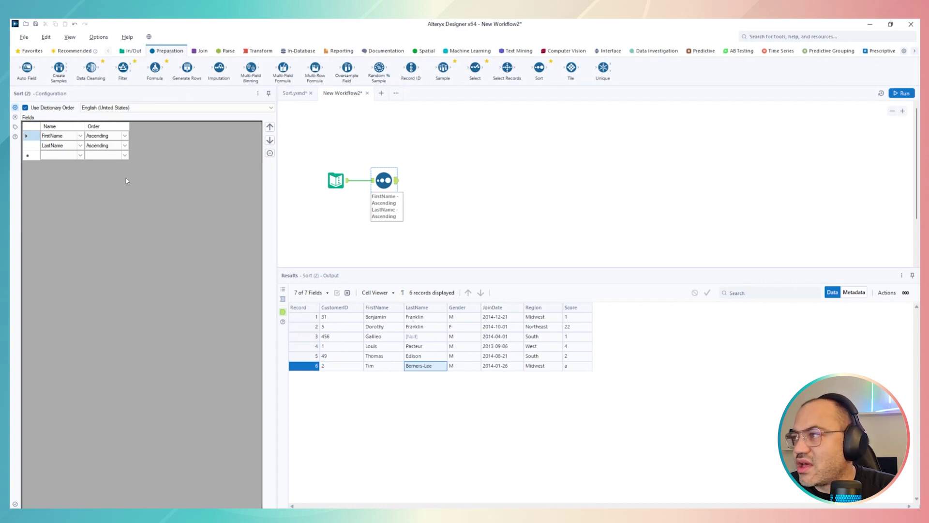
Step: Add JoinDate as a third sort key in Descending order and rerun the workflow
click(44, 154)
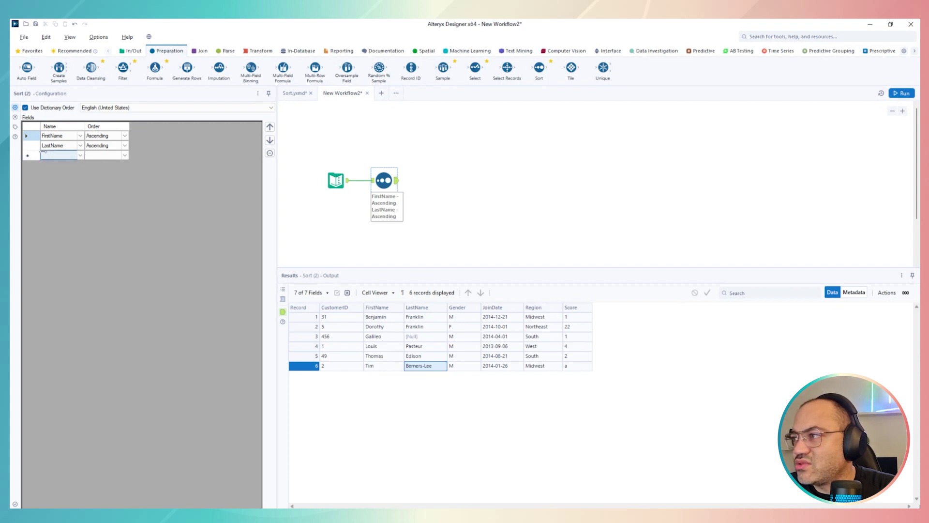
click(81, 156)
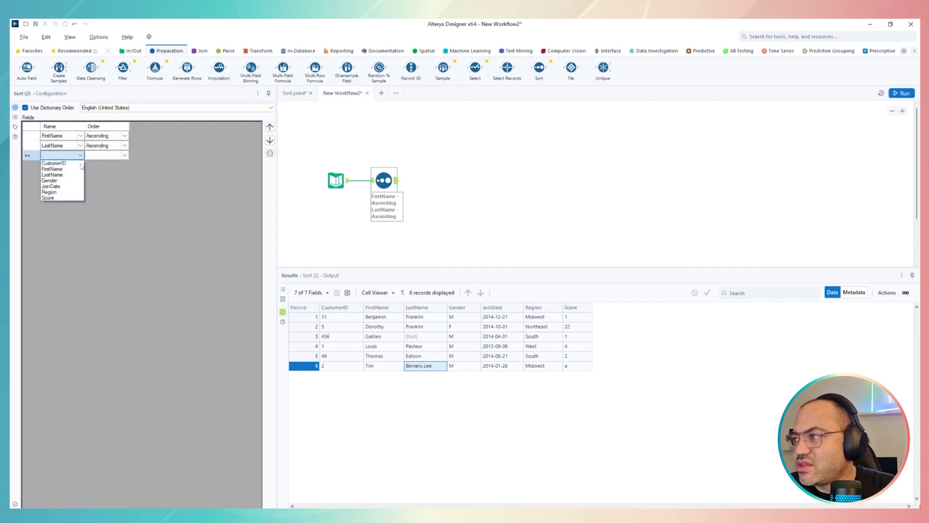
click(73, 183)
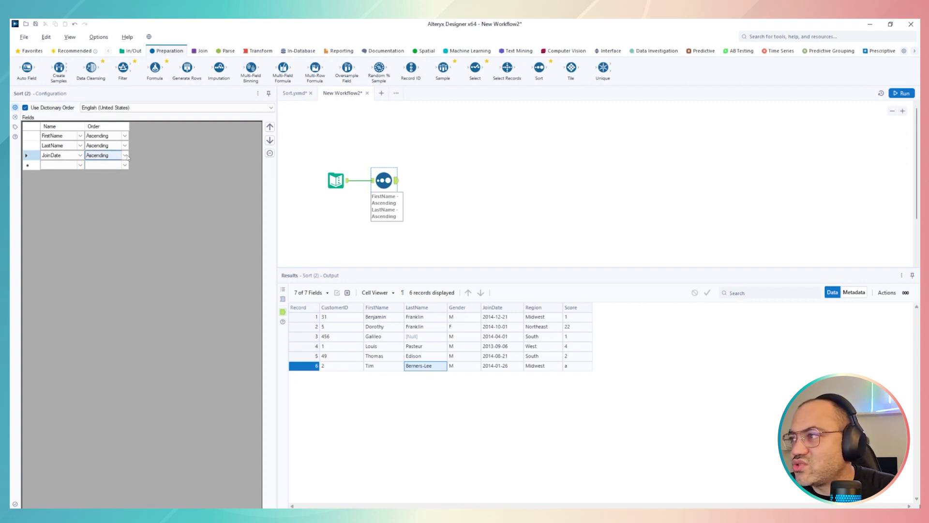
click(125, 155)
click(121, 168)
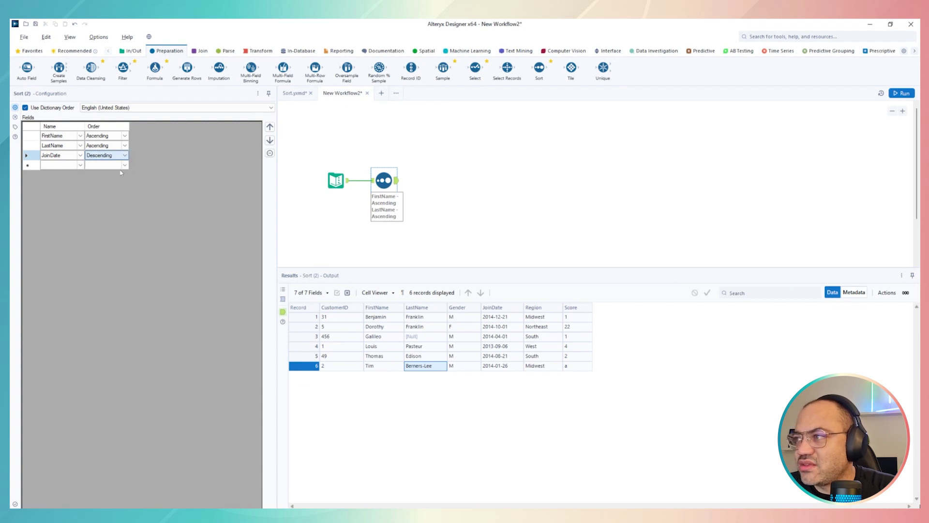
click(902, 93)
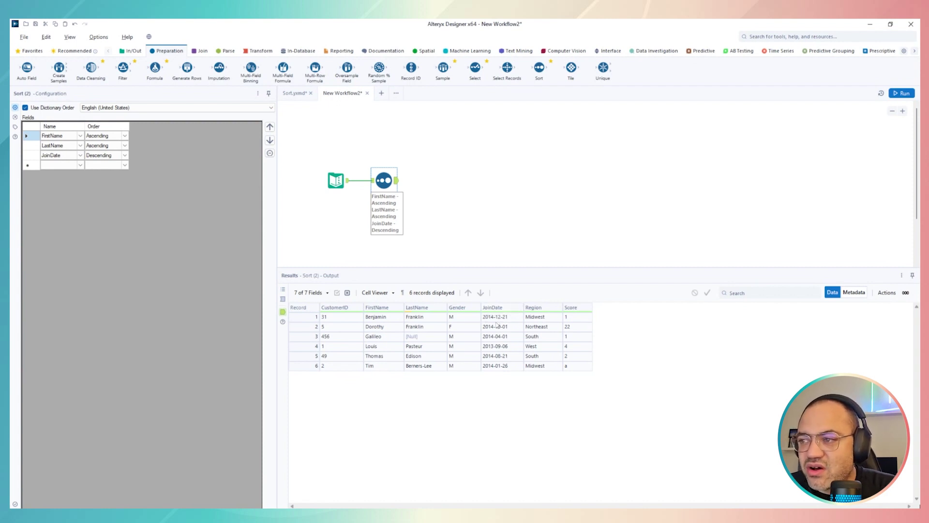
Step: Add CustomerID Ascending as the fourth sort key, rerun with Ctrl+R, and reselect the Sort
click(55, 165)
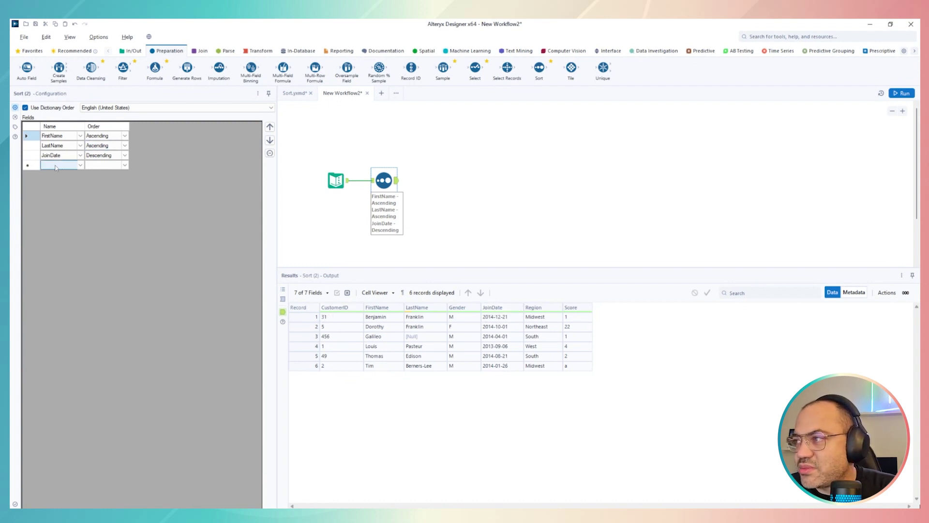
click(80, 165)
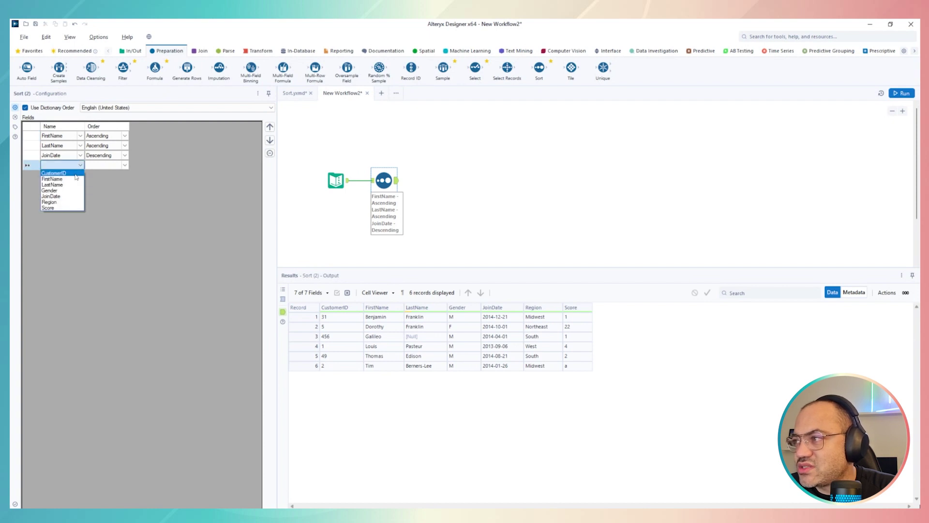
click(60, 174)
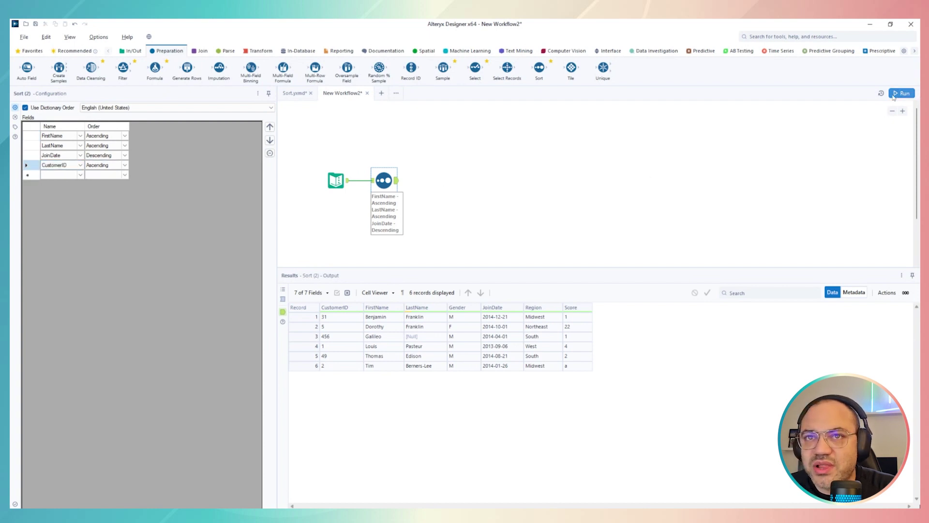
click(880, 185)
key(ctrl+r)
click(398, 198)
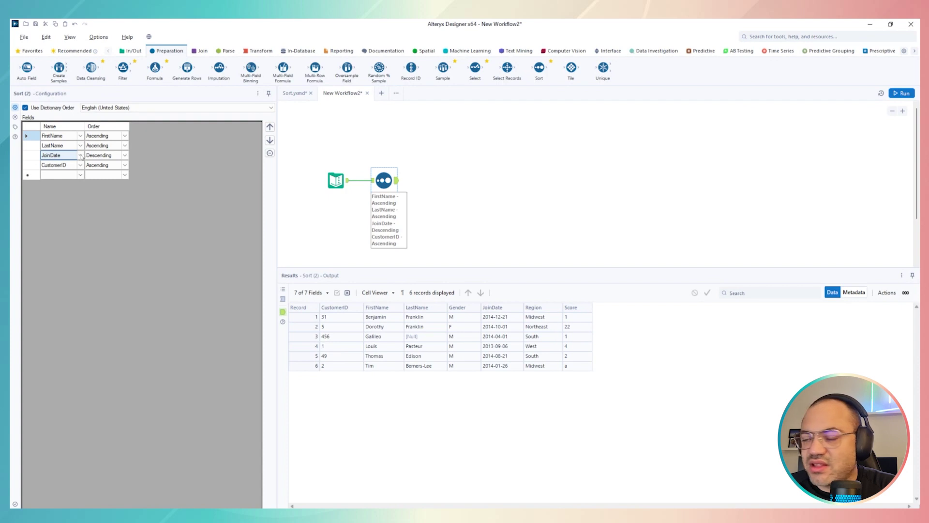
Step: Move the CustomerID row to the top of the sort keys and rerun, giving IDs 1 through 456
click(31, 166)
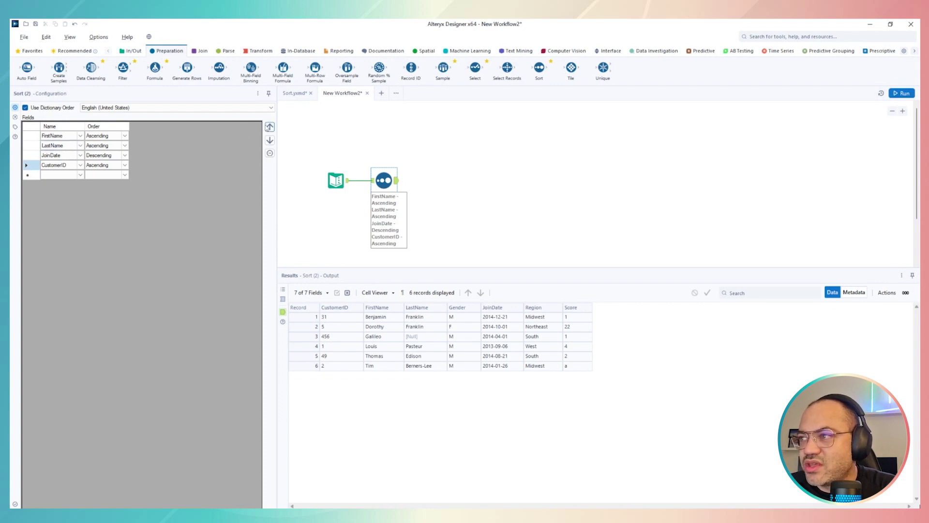
click(270, 128)
click(270, 128)
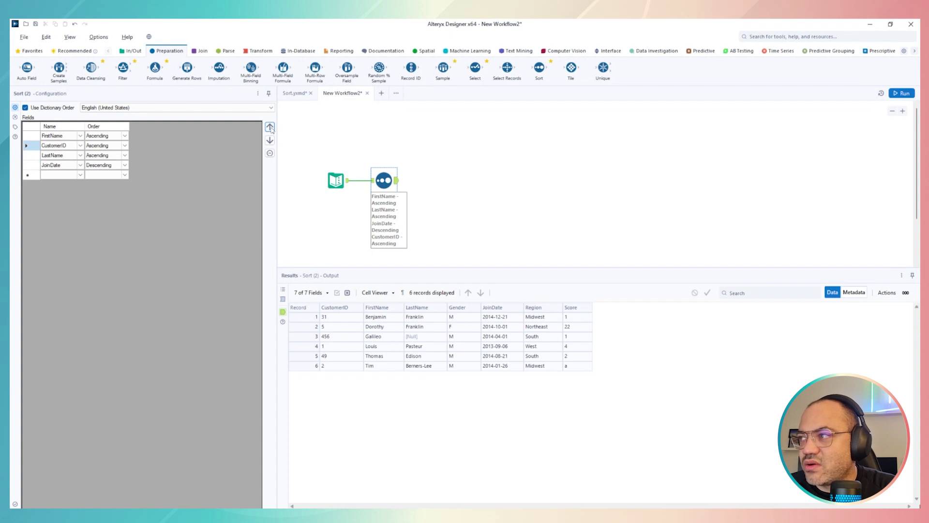
click(270, 127)
click(270, 140)
click(270, 141)
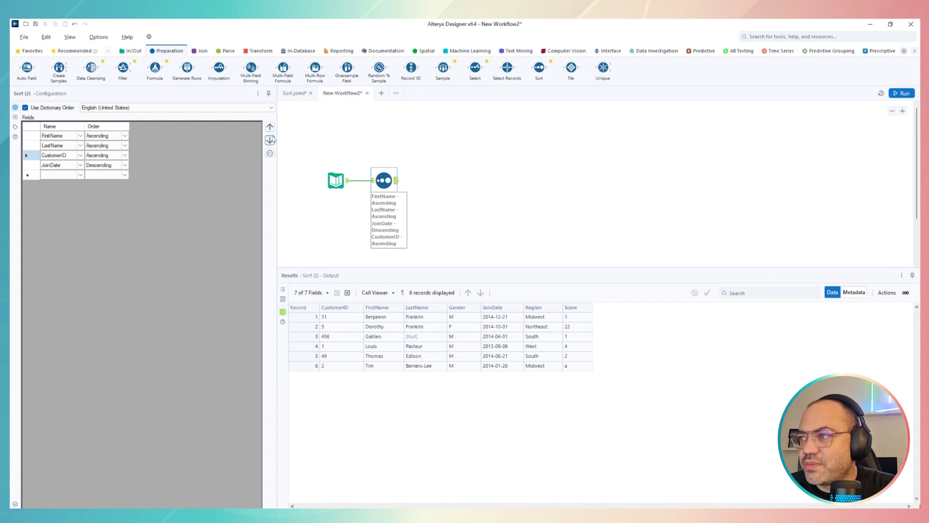
click(270, 128)
click(270, 127)
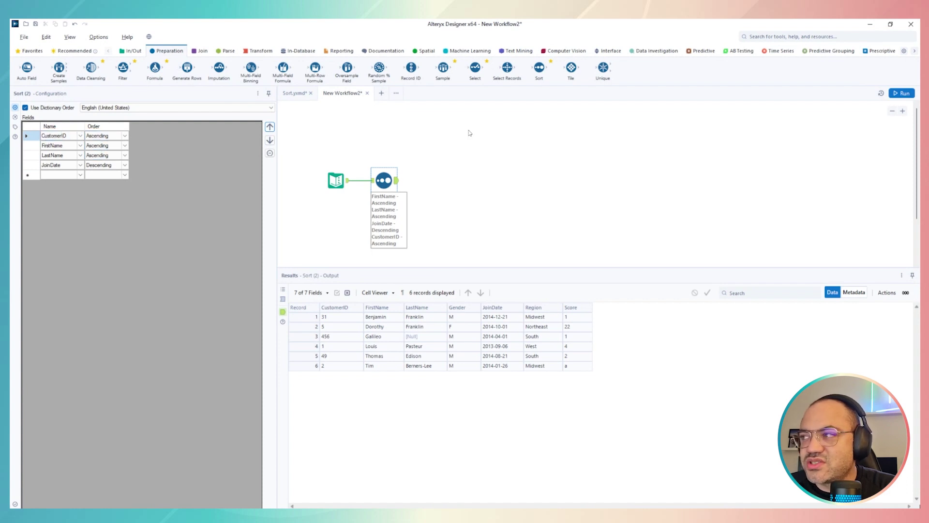
click(902, 93)
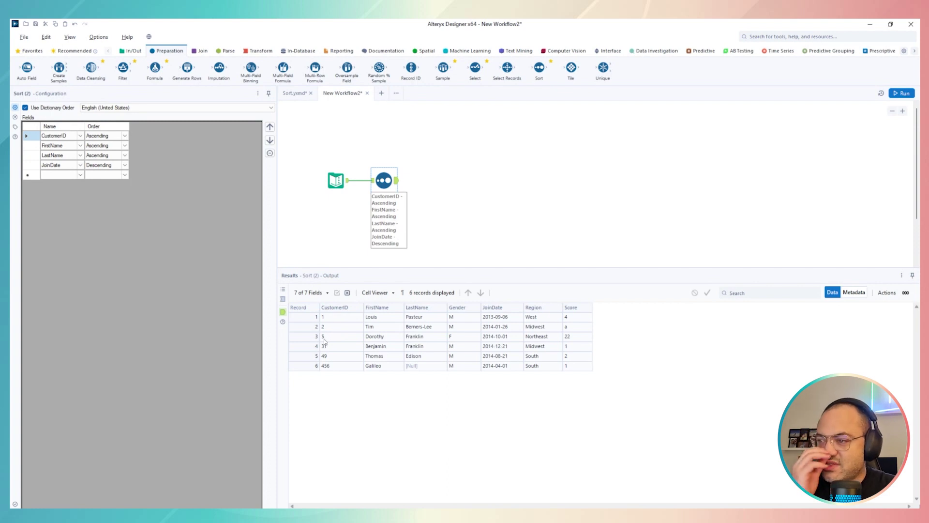
click(314, 336)
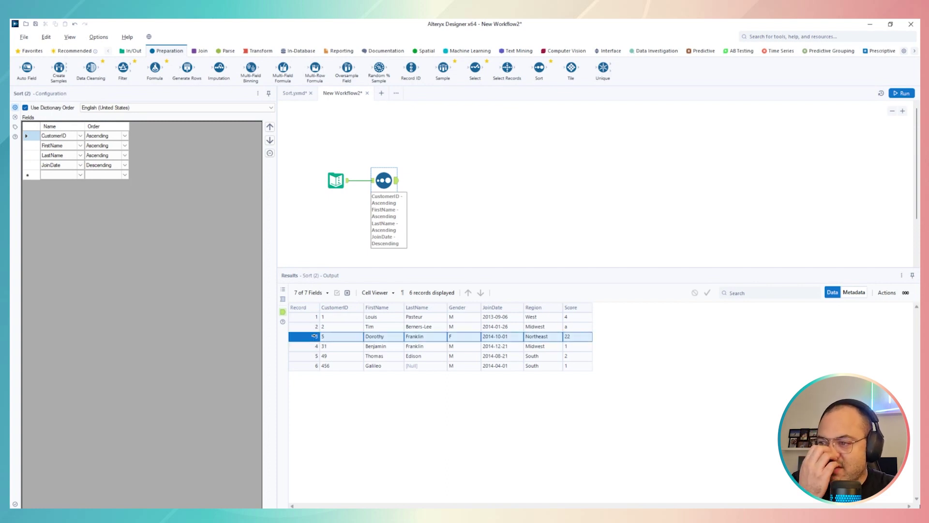
click(337, 340)
click(323, 348)
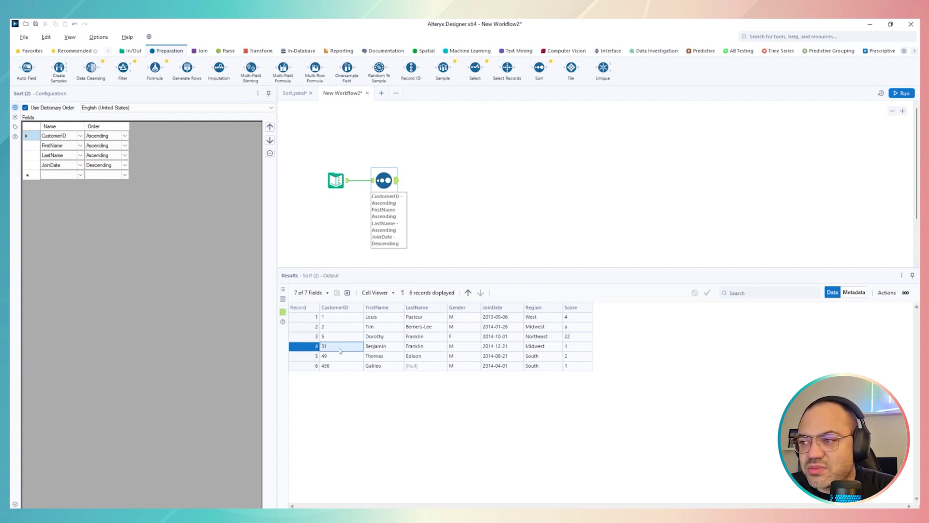
click(376, 347)
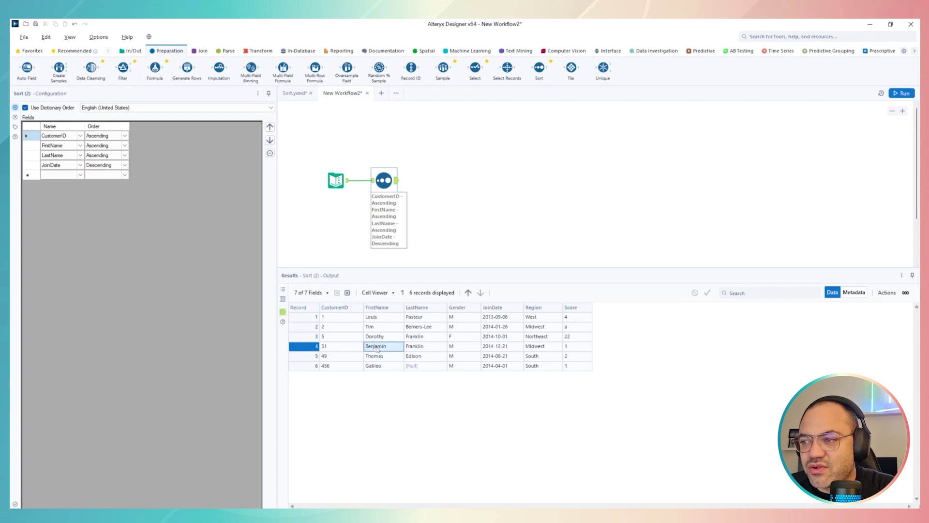